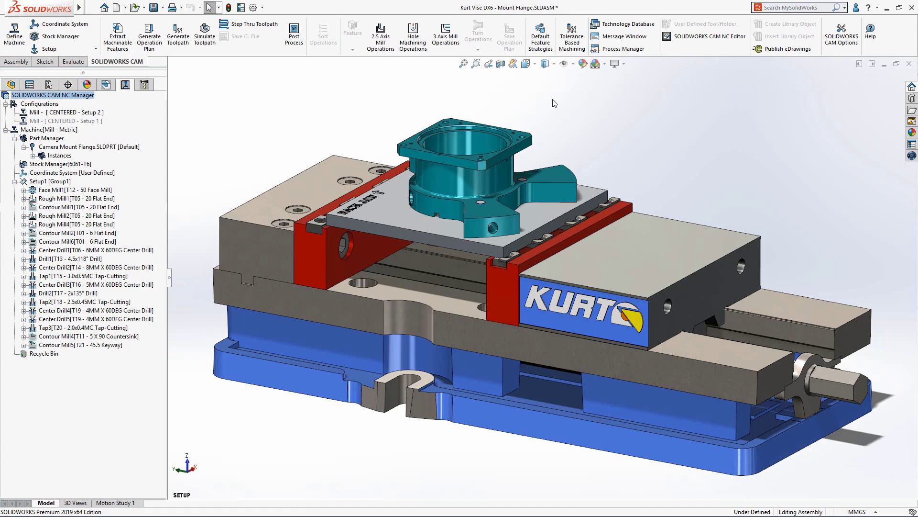
Step: Switch the viewport to the STOCK named view to inspect the flange on its fixture plate
left_click(527, 63)
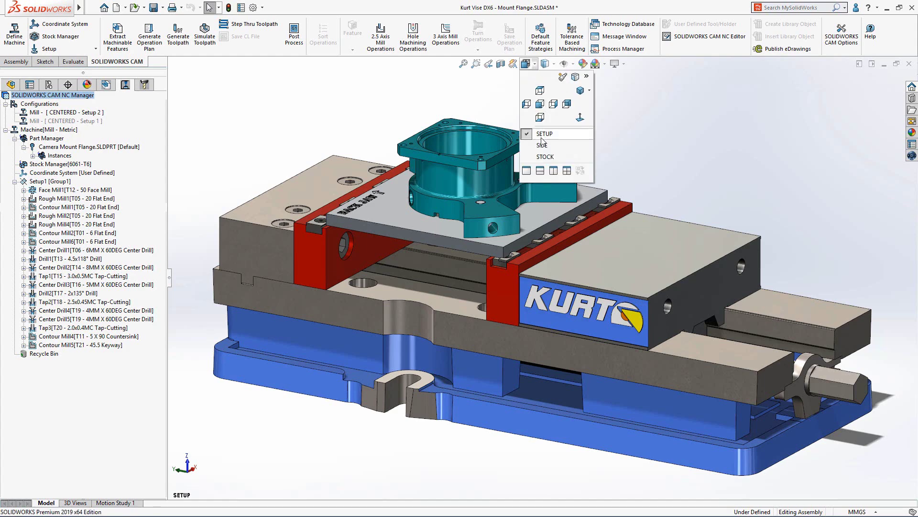
left_click(544, 156)
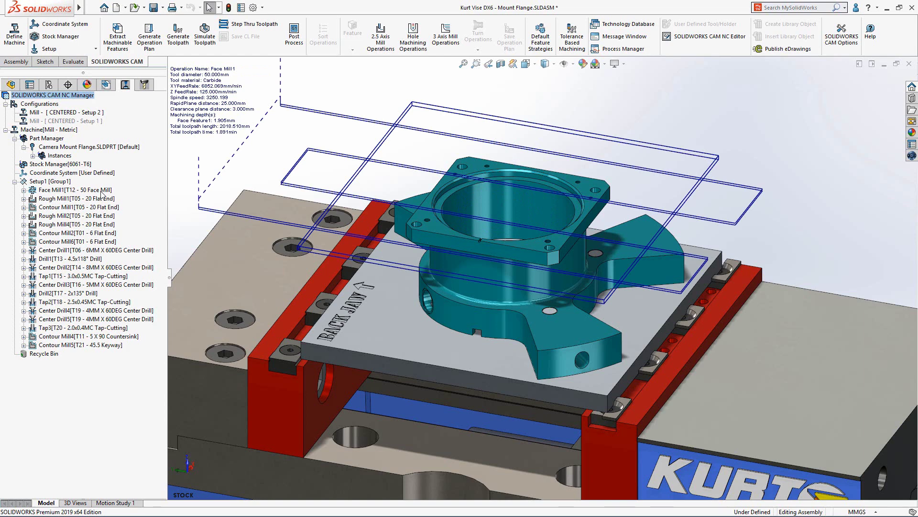
Step: Activate the Mill CENTERED - Setup 1 configuration and bring up Contour Mill1's options
double_click(91, 122)
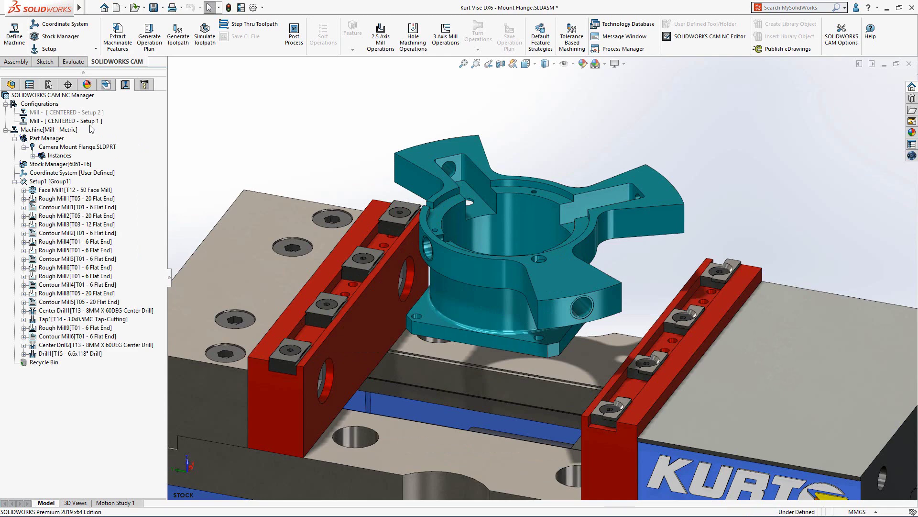
mouse_move(78, 206)
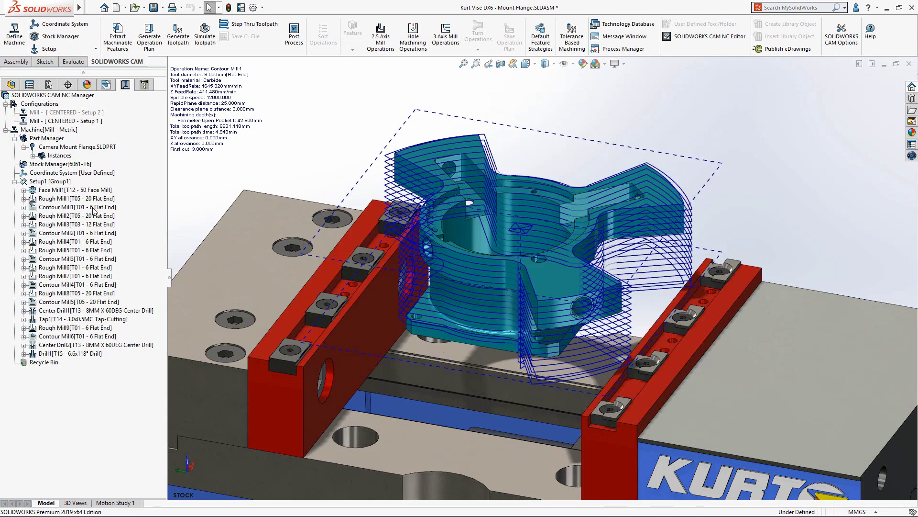
right_click(94, 211)
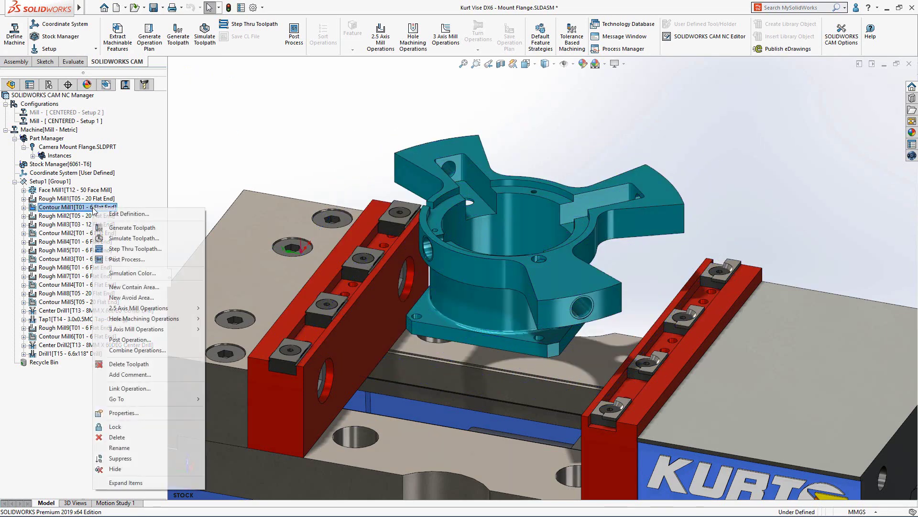
Step: Edit Contour Mill1's definition at its Tool settings, with the part in SIDE view
left_click(139, 215)
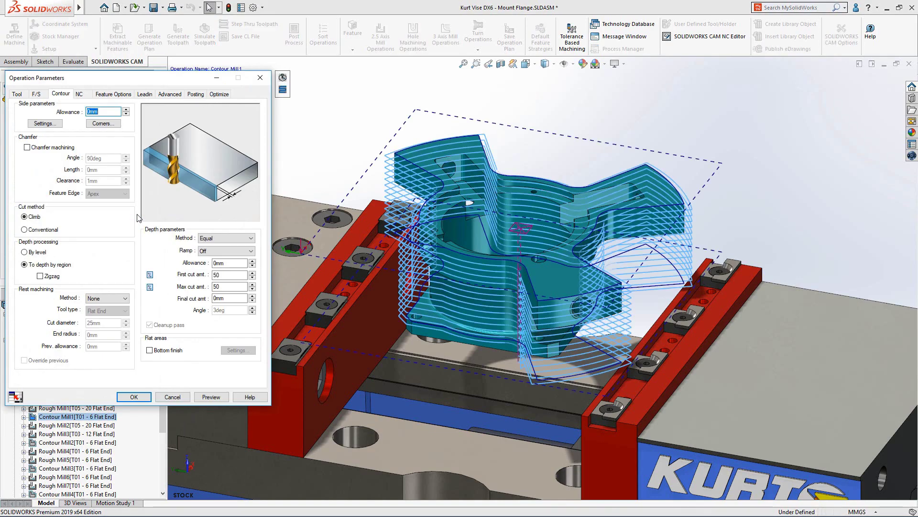
right_click(526, 85)
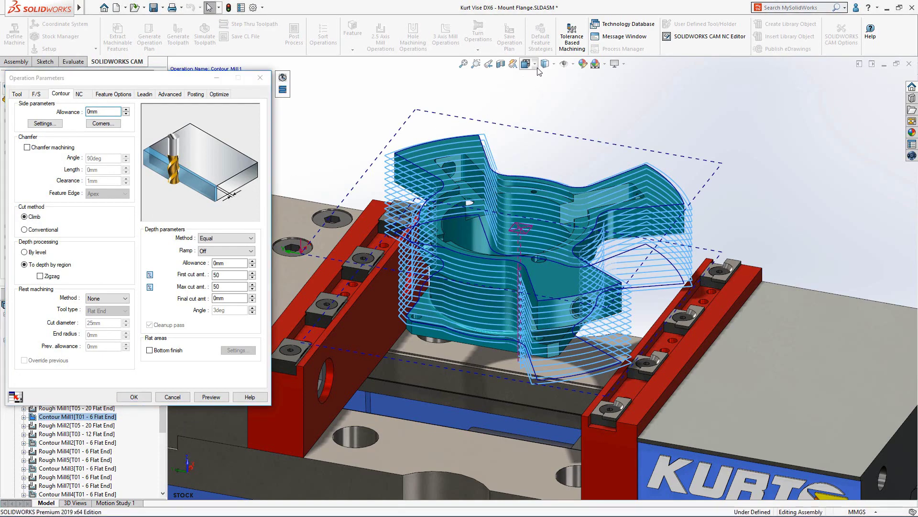
left_click(539, 148)
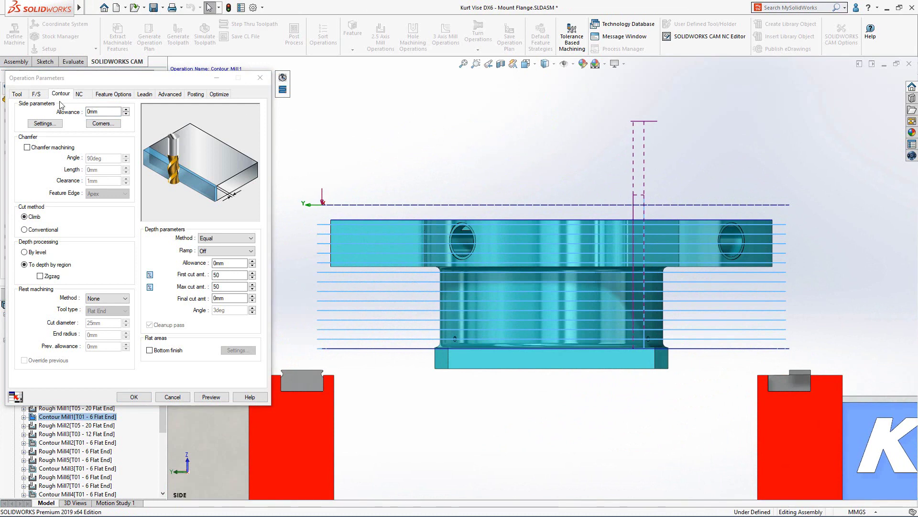
left_click(17, 94)
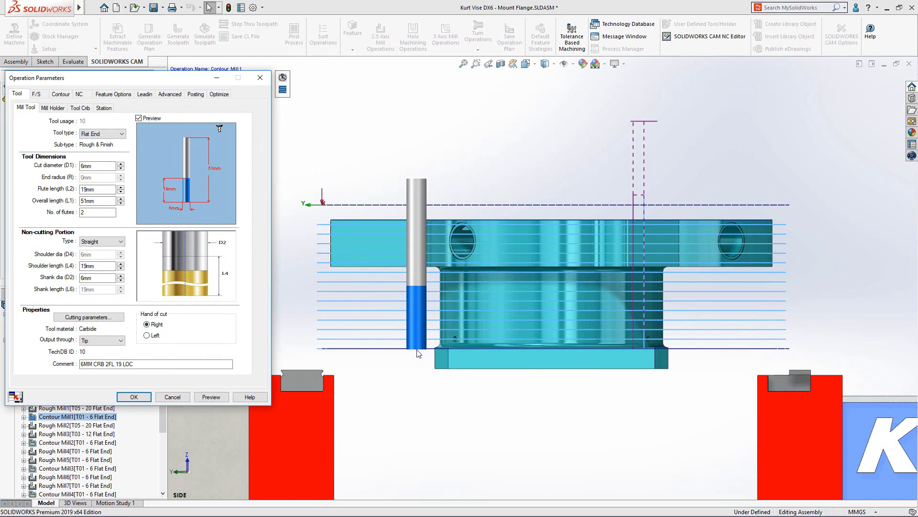
Step: Change the 6mm end mill to a Neck type: overall length 80, shoulder dia 4, shank 49
left_click(106, 242)
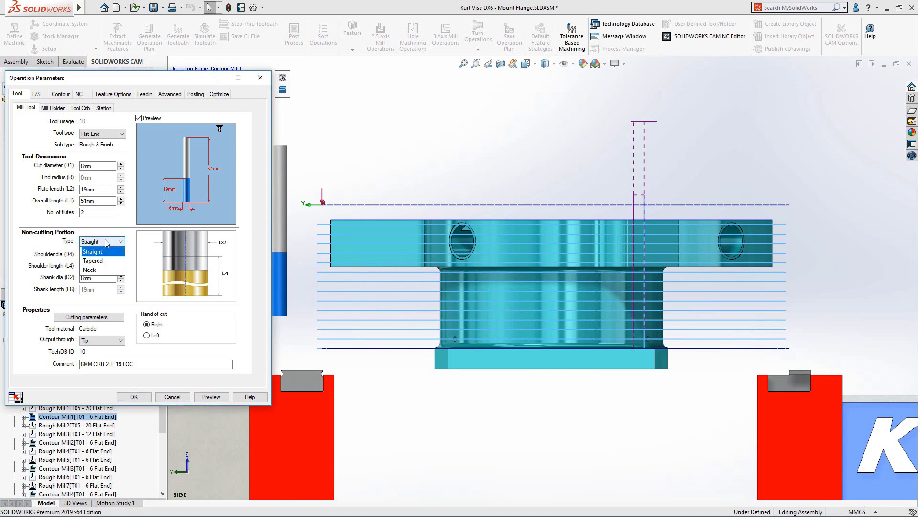
left_click(103, 270)
double_click(97, 202)
type("8")
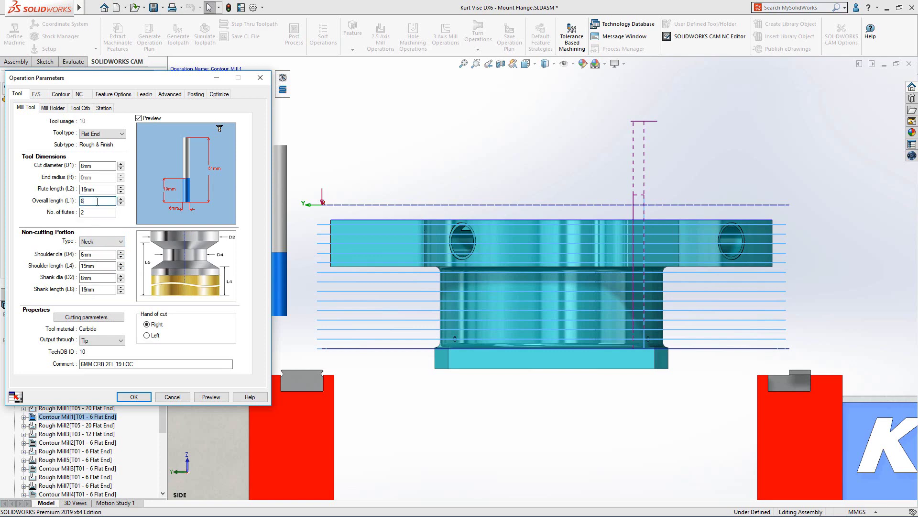
type("0")
double_click(100, 254)
type("4")
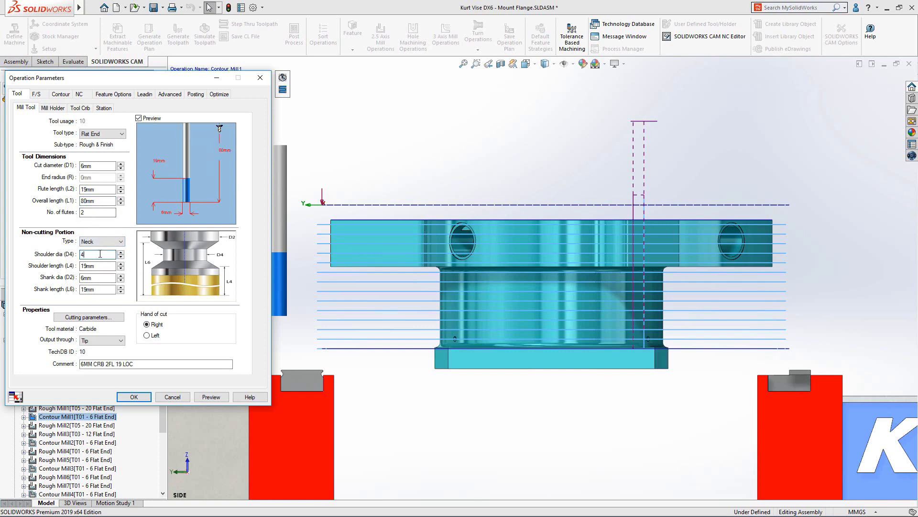
double_click(98, 288)
type("49")
left_click(99, 278)
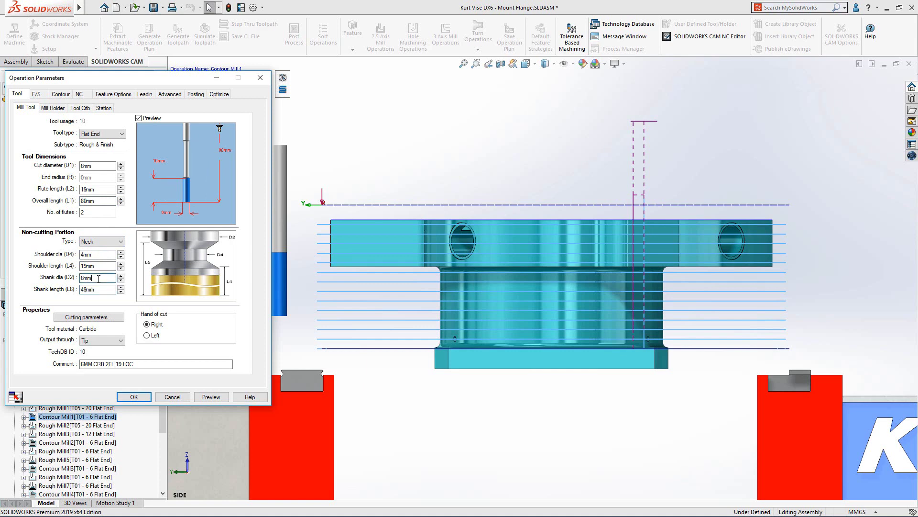
mouse_move(275, 284)
left_mouse_down()
mouse_move(413, 350)
mouse_move(280, 282)
left_mouse_up()
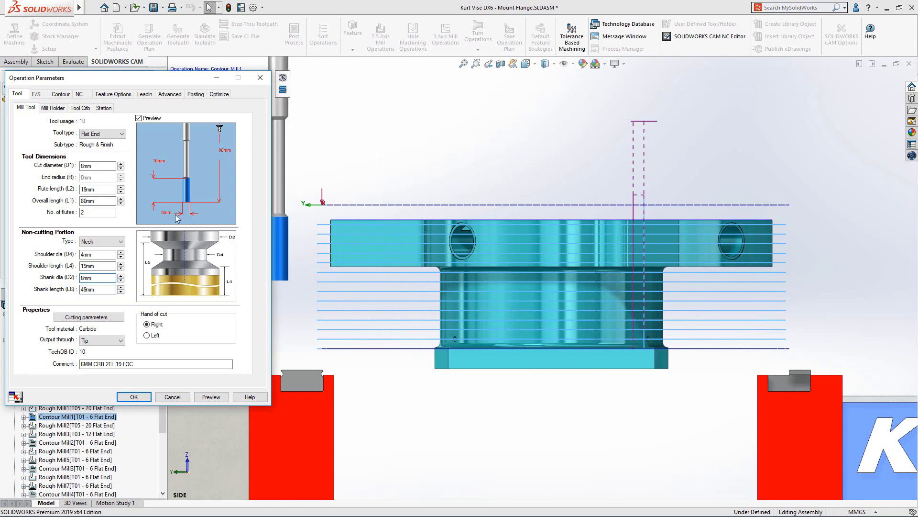
left_click(54, 109)
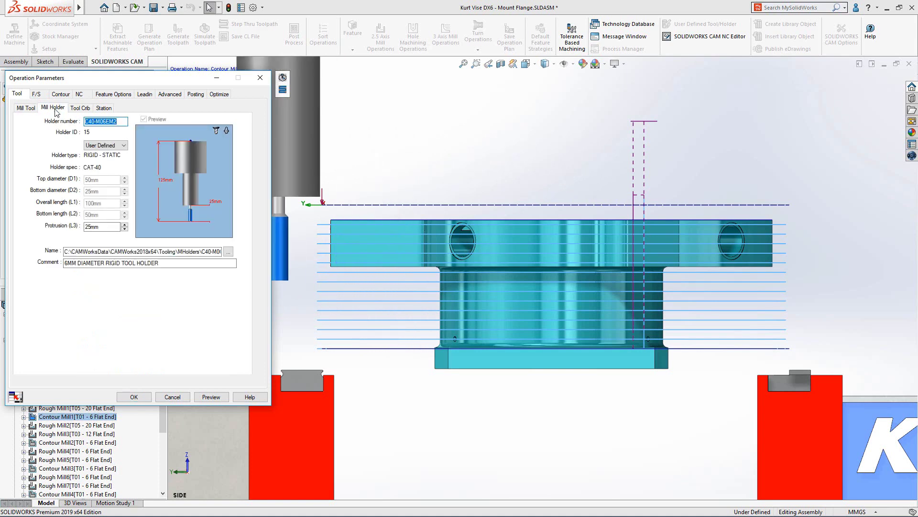
Step: Set the holder Protrusion (L3) to 55mm
double_click(104, 227)
type("5")
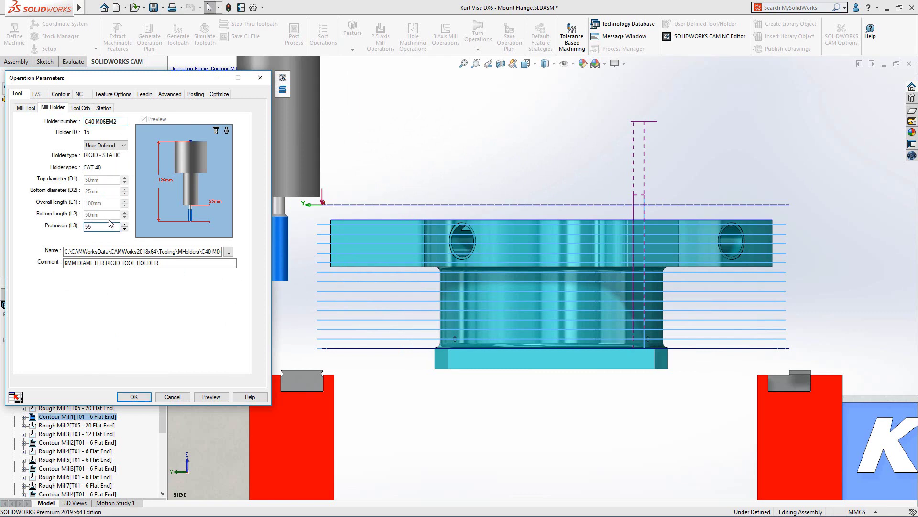
left_click_drag(280, 285, 413, 354)
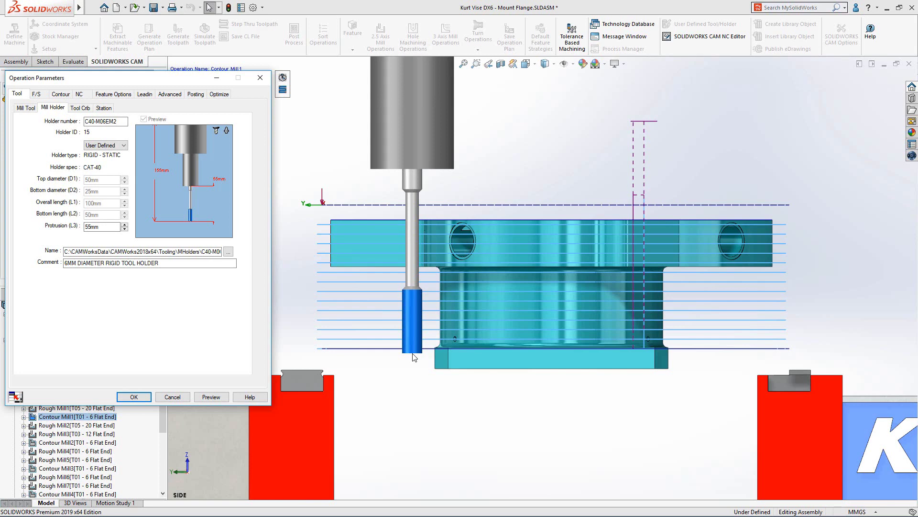
left_click(37, 94)
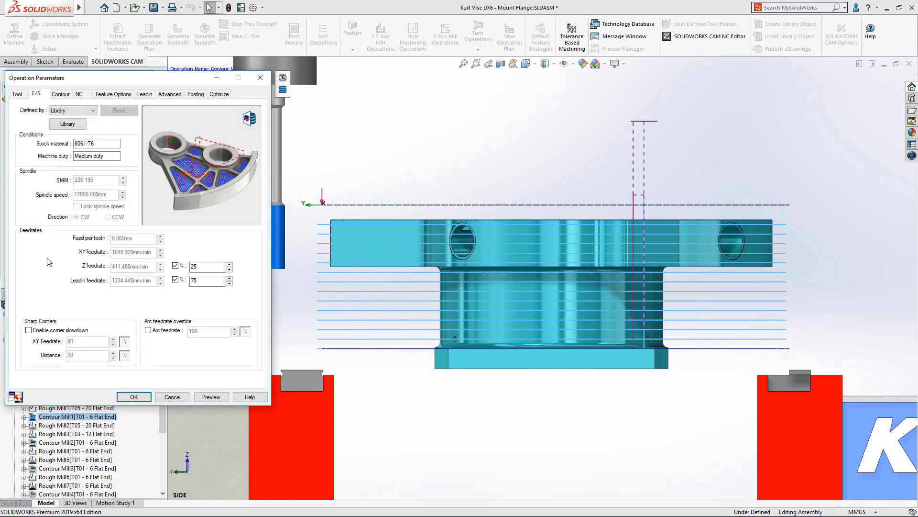
Step: Enable corner slowdown, apply the changes, and add the modified tool as new tool T16
left_click(29, 330)
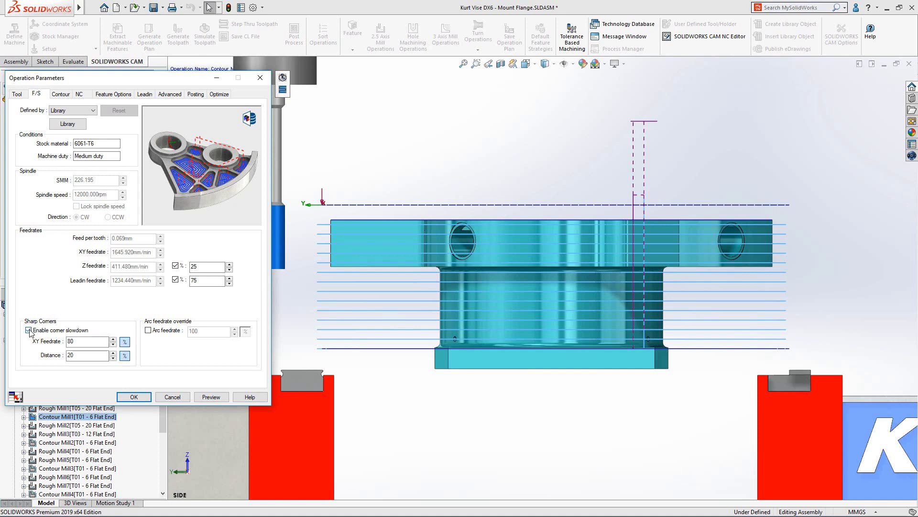
left_click(134, 397)
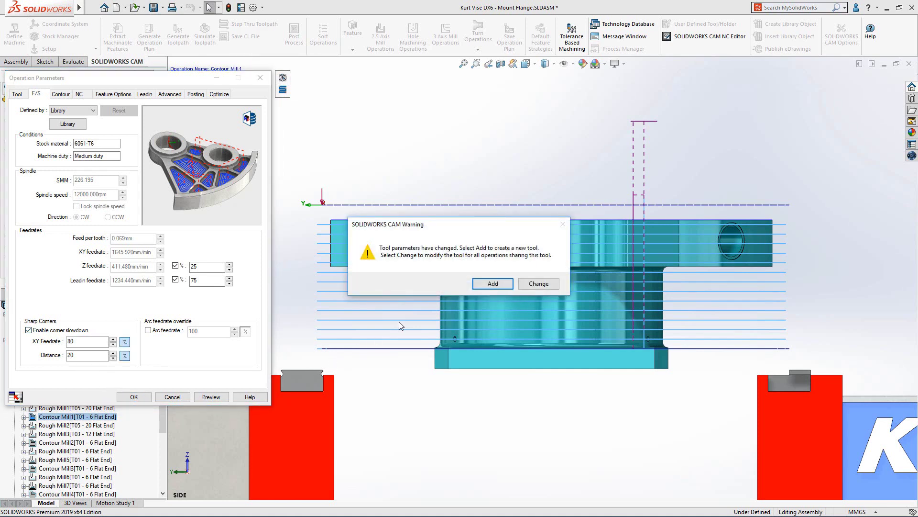
left_click(485, 285)
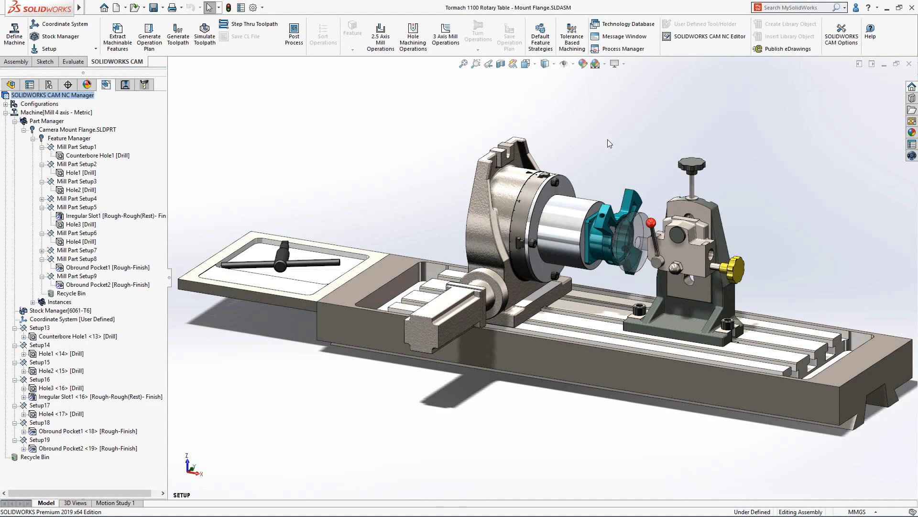
Step: Zoom in on the flange between chuck and tailstock and open the Technology Database
left_click_drag(526, 165, 697, 290)
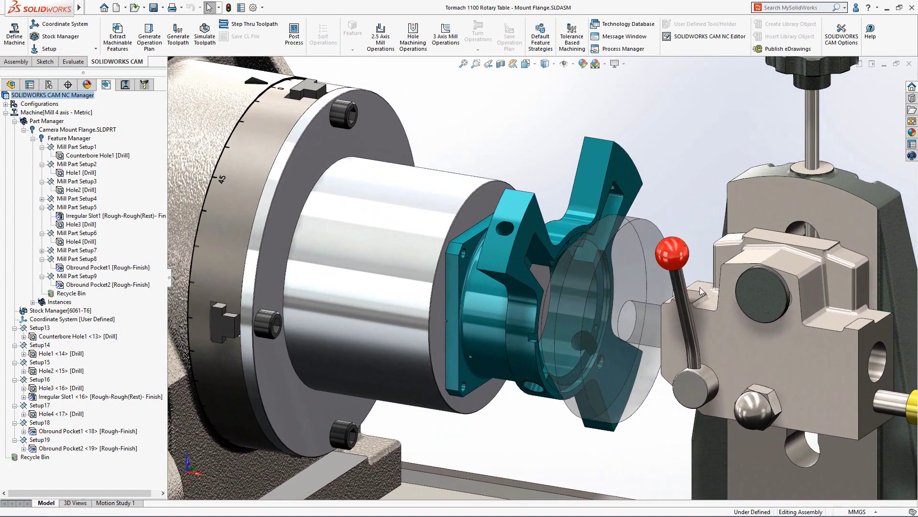
left_click(625, 25)
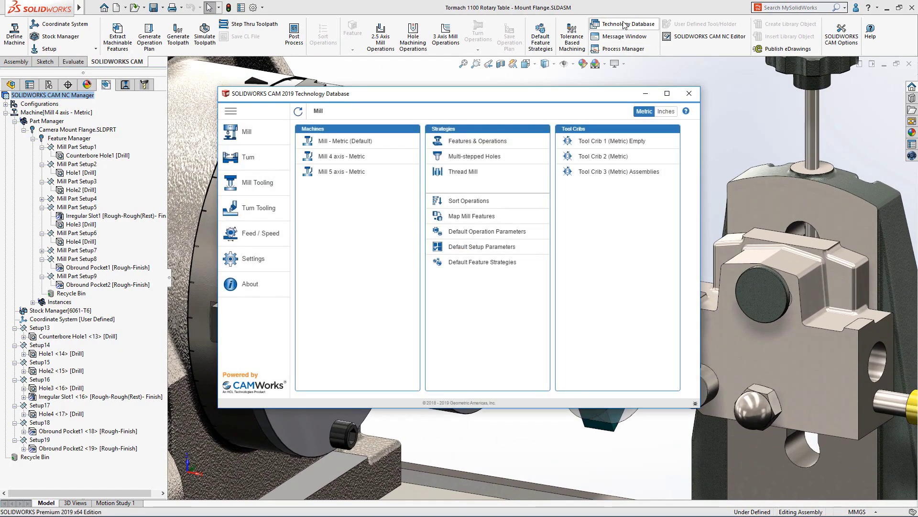
Step: In 4 Axis Rotary Table strategies, set Rectangular Corner Slot to Rough-Finish-EdgeBreak, Circular Boss to Finish-EdgeBreak
left_click(489, 264)
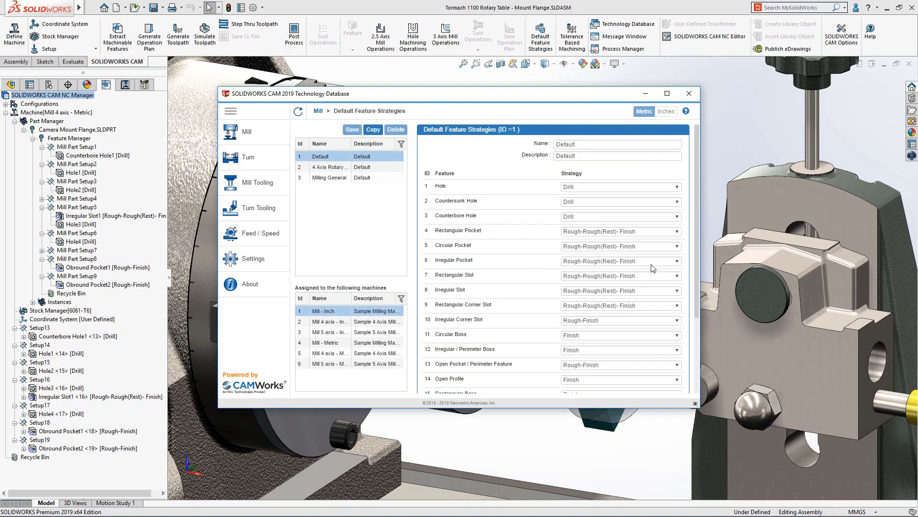
mouse_move(696, 260)
left_mouse_down()
mouse_move(699, 308)
mouse_move(698, 257)
left_mouse_up()
left_click(337, 167)
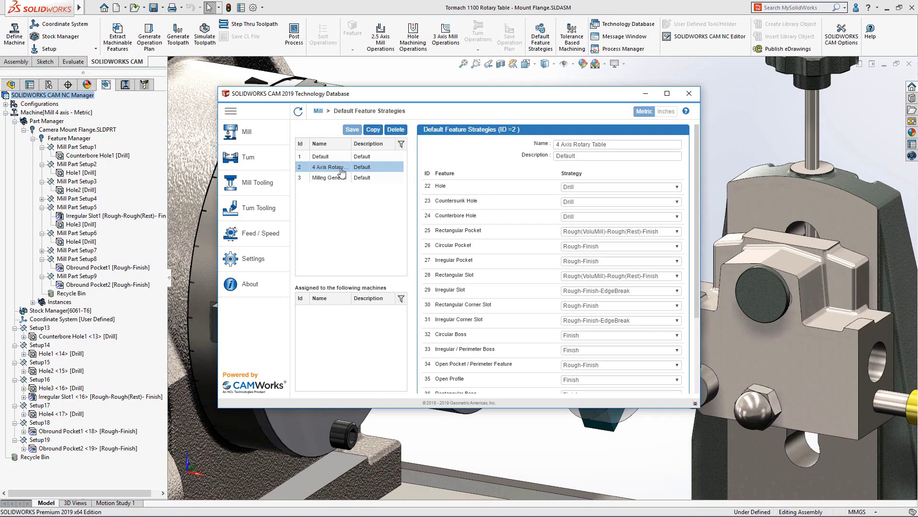
left_click(587, 308)
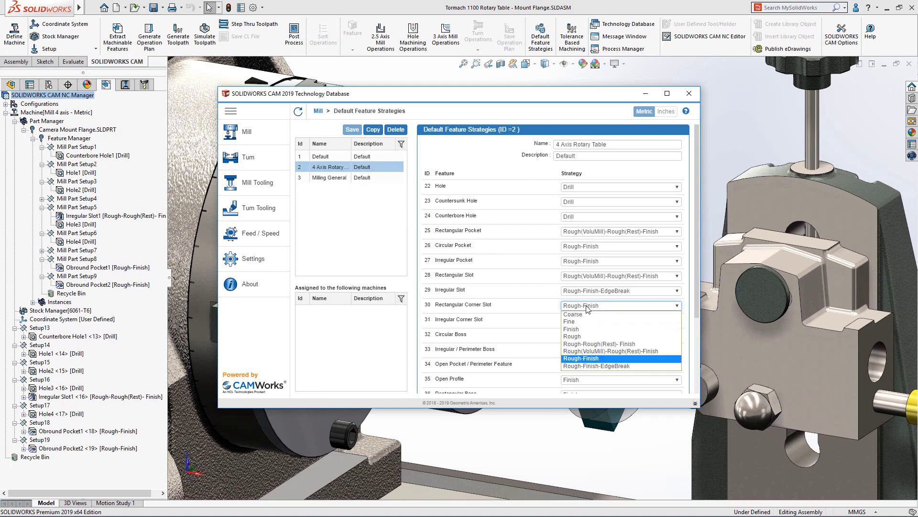
left_click(587, 366)
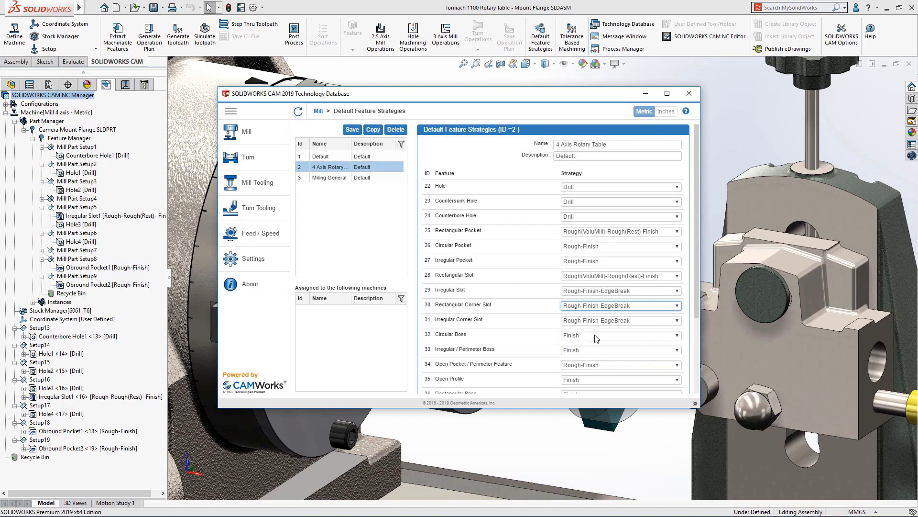
left_click(595, 335)
left_click(594, 373)
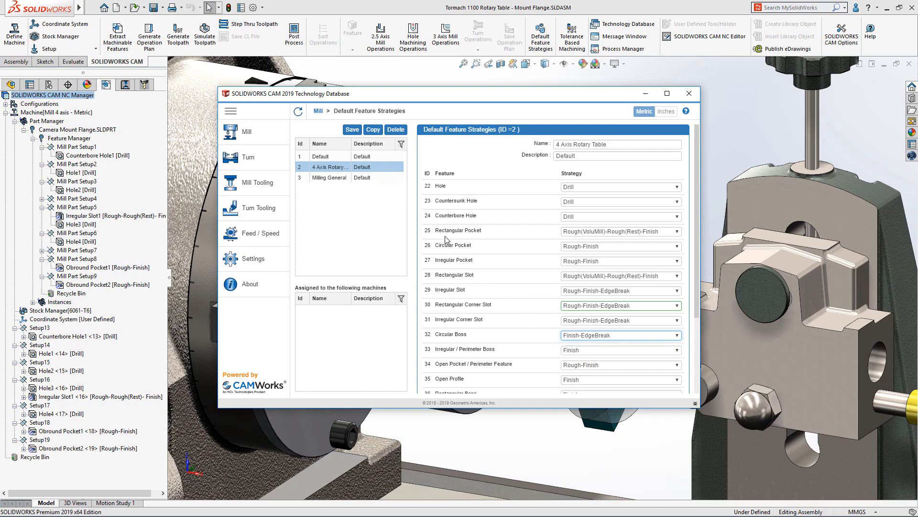
left_click(353, 131)
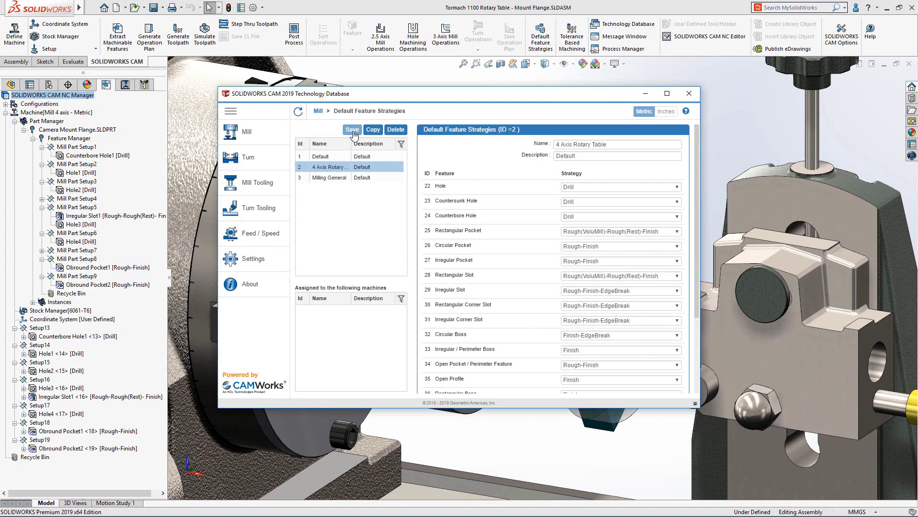
Step: Set Mill 4 axis - Metric's Default Feature Strategies to 4 Axis Rotary Table, then close the database
left_click(246, 131)
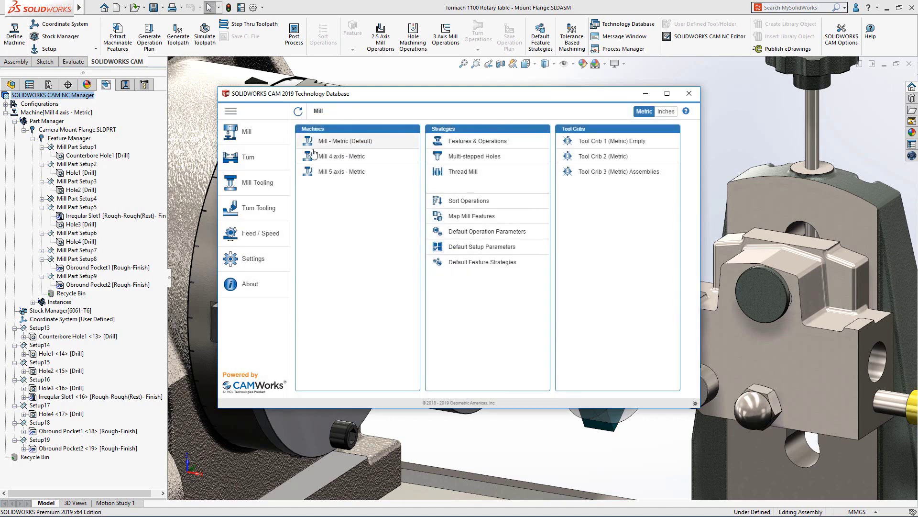
left_click(341, 158)
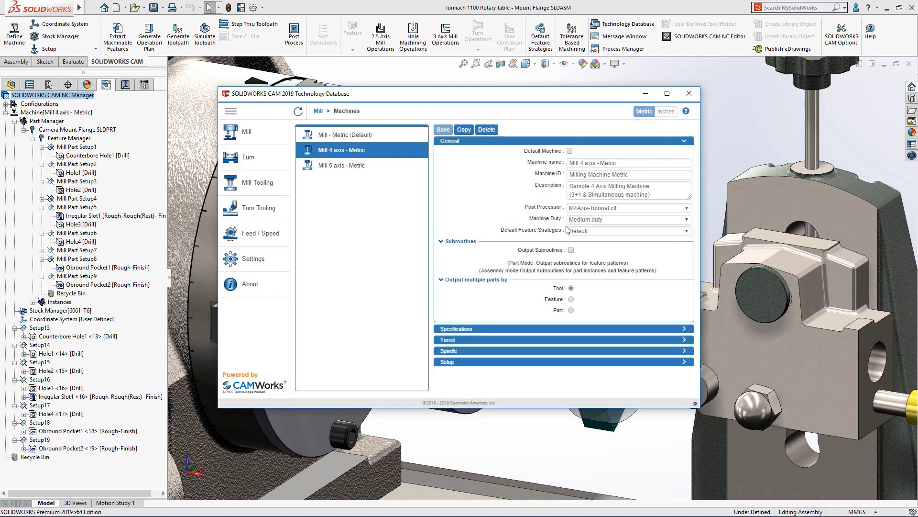
left_click(585, 233)
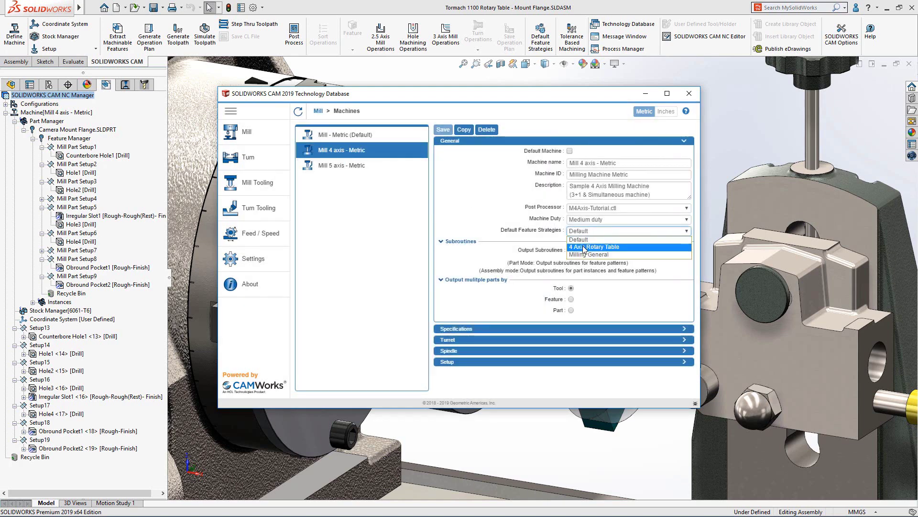
left_click(584, 246)
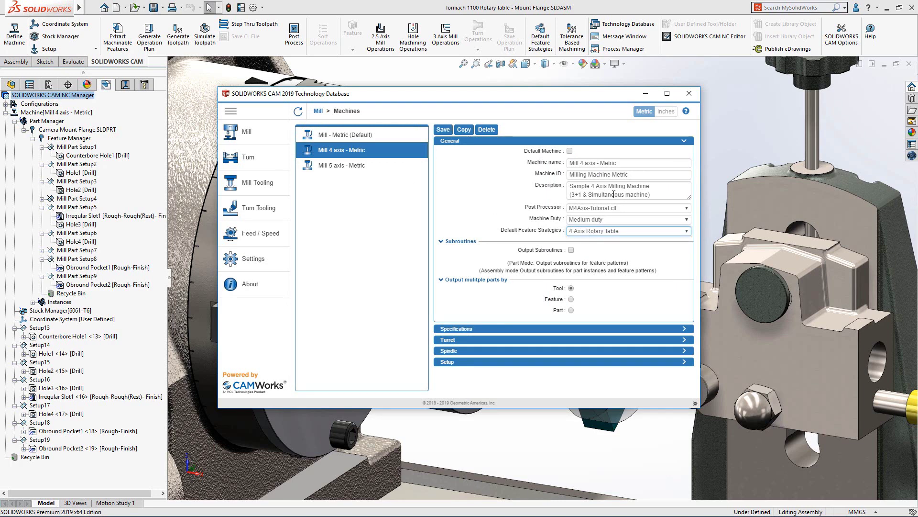
left_click(690, 94)
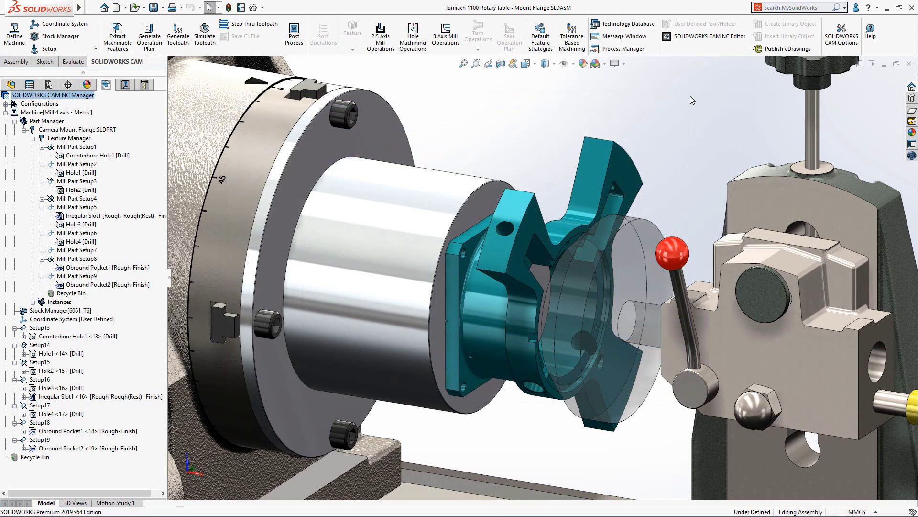
Step: Zoom in on the flange's small hole and open Hole2's end conditions
left_click(476, 64)
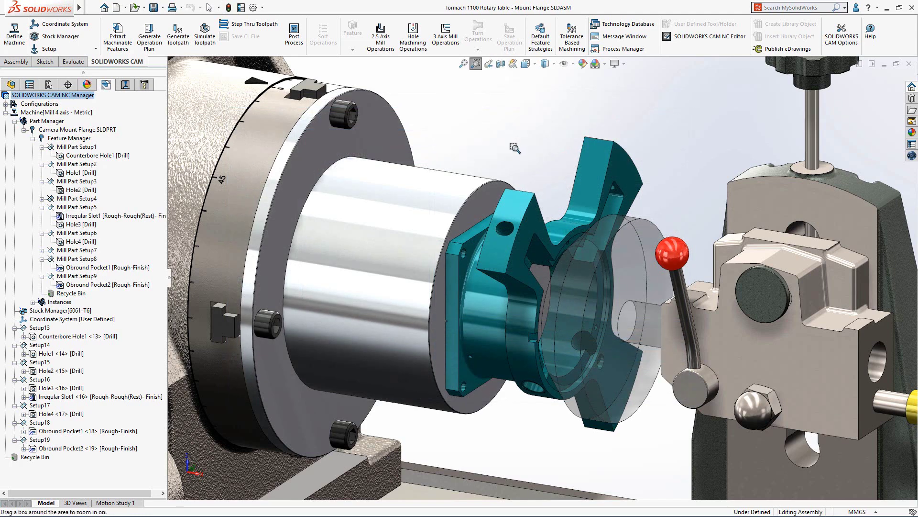
mouse_move(394, 284)
left_mouse_down()
mouse_move(423, 325)
mouse_move(548, 424)
left_mouse_up()
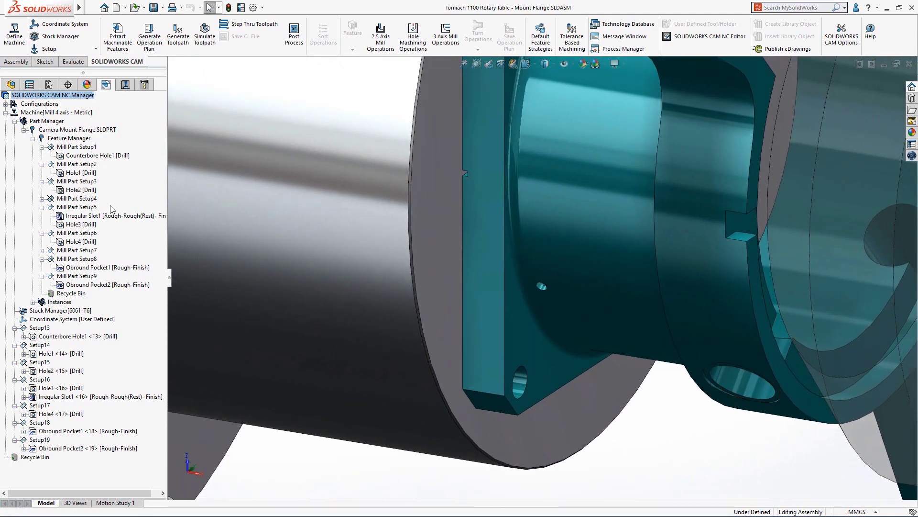
right_click(86, 191)
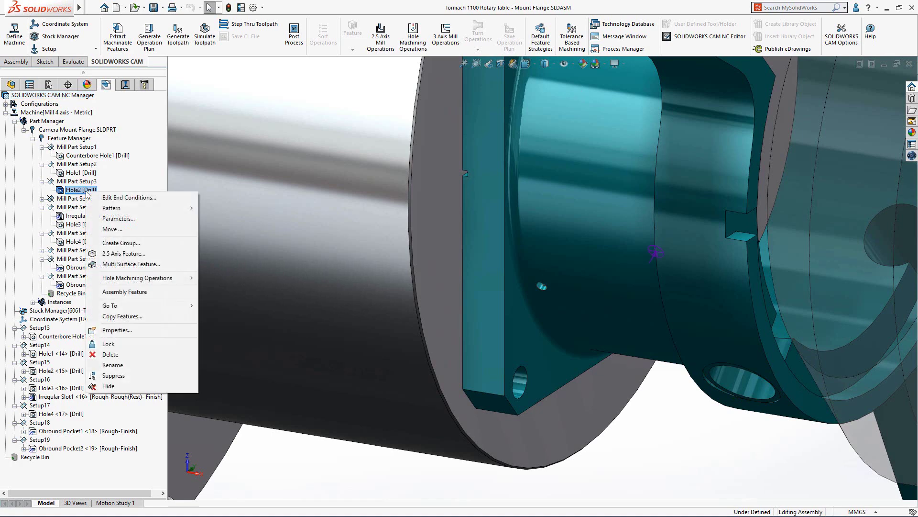
left_click(114, 199)
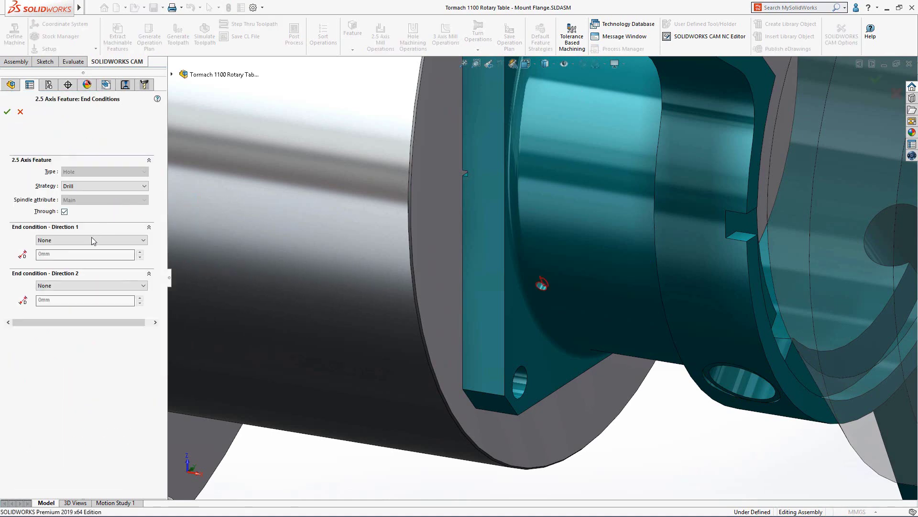
Step: Set Hole2 to Blind 2mm in the first direction and Blind 3mm in the second
left_click(90, 238)
left_click(90, 254)
double_click(61, 253)
type("2")
left_click(55, 286)
double_click(54, 299)
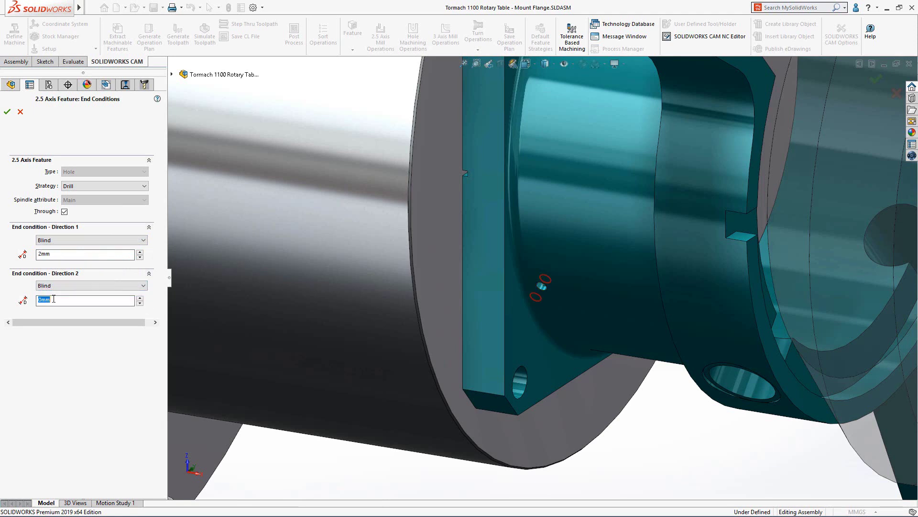
type("3")
key("Return")
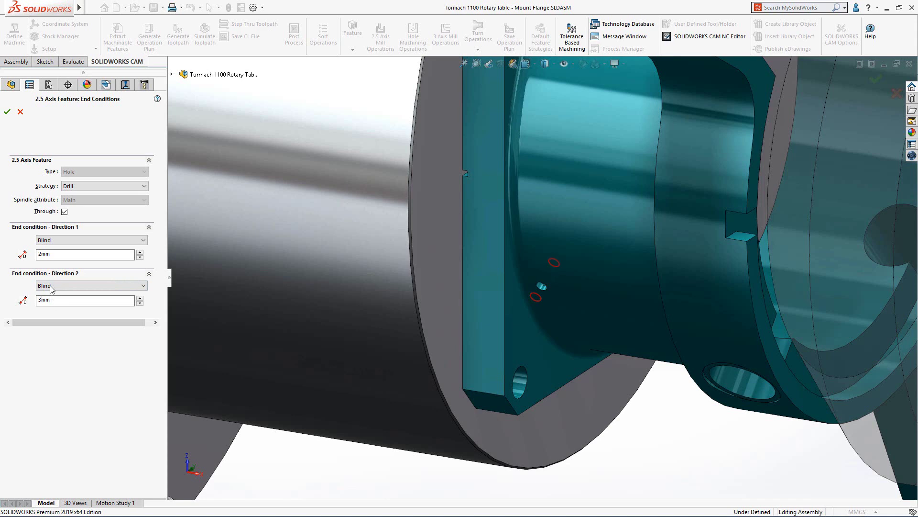
left_click(9, 112)
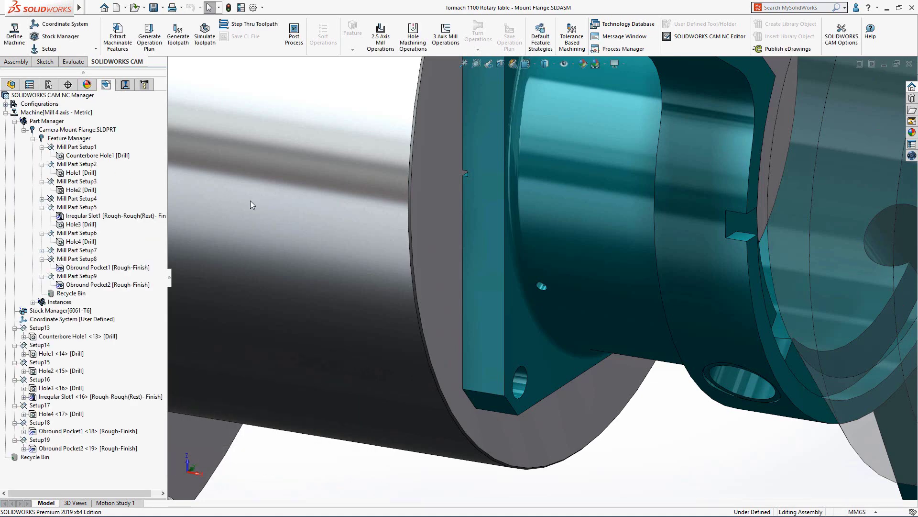
Step: Offset Obround Pocket2 by X = 0.5mm and regenerate its Rough-Finish toolpath
scroll(564, 233, "up", 2)
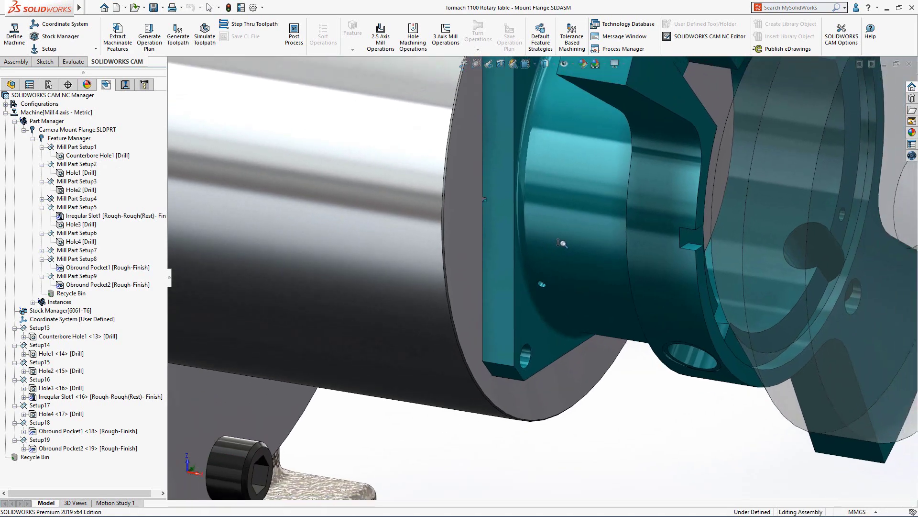
middle_click_drag(591, 189, 532, 408, "ctrl")
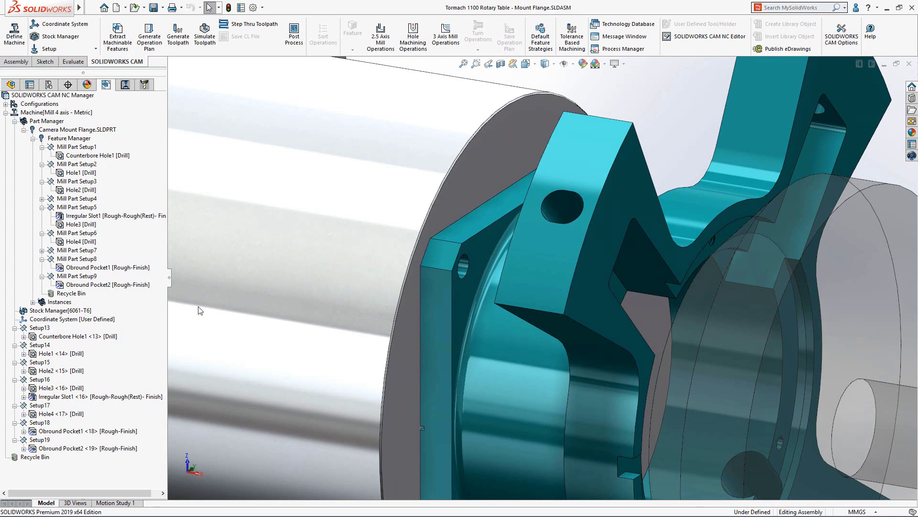
right_click(114, 285)
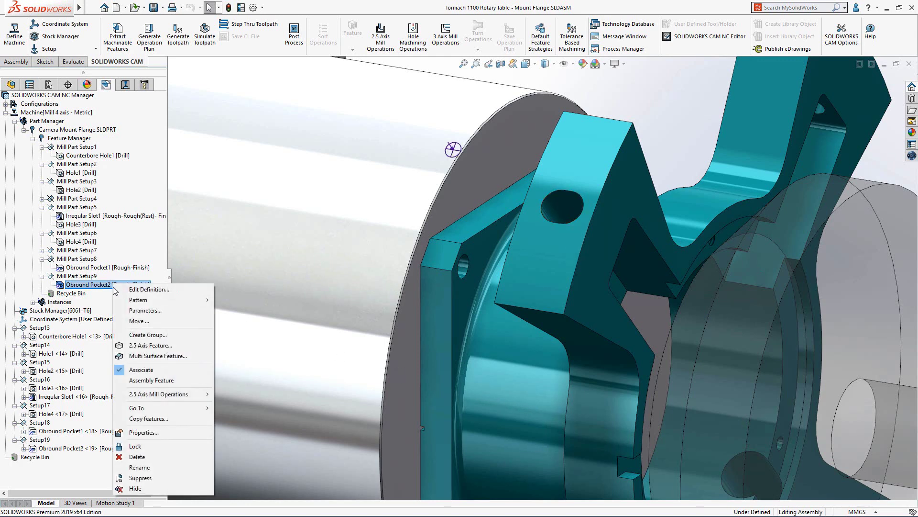
left_click(138, 321)
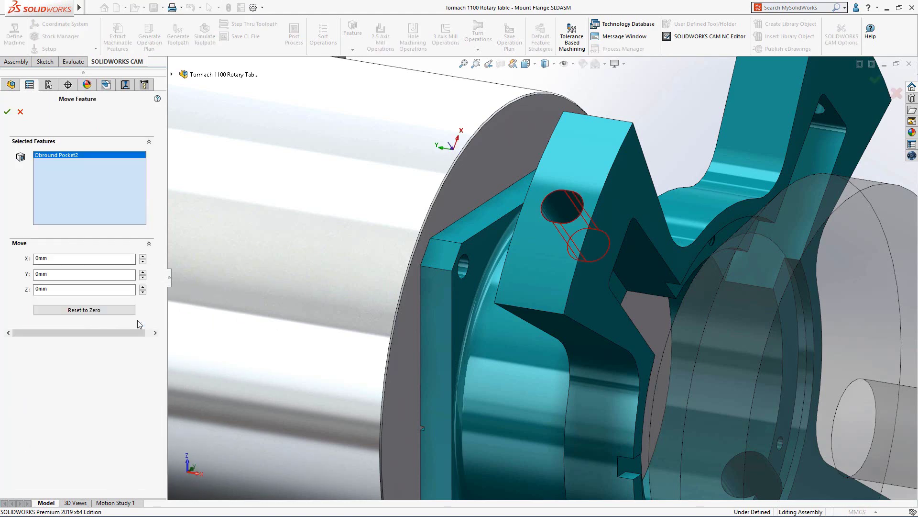
left_click(143, 263)
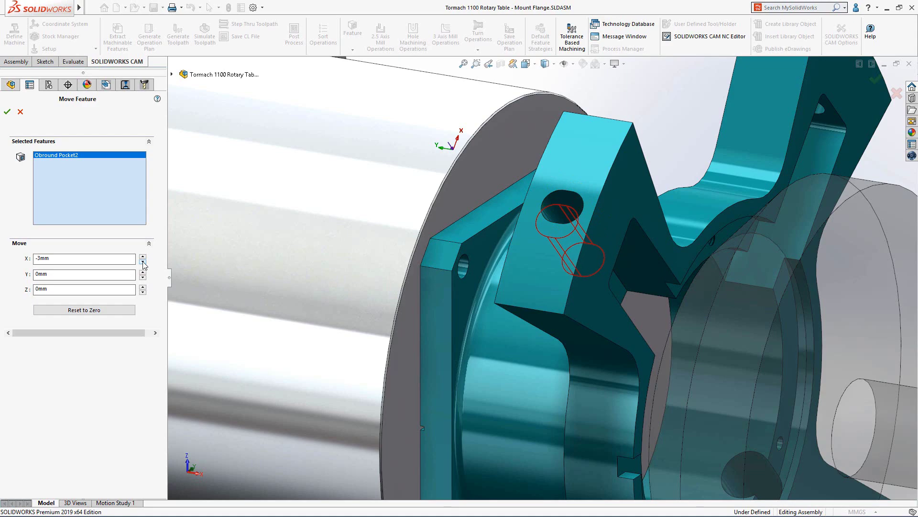
mouse_move(539, 279)
middle_mouse_down()
mouse_move(509, 271)
mouse_move(549, 281)
middle_mouse_up()
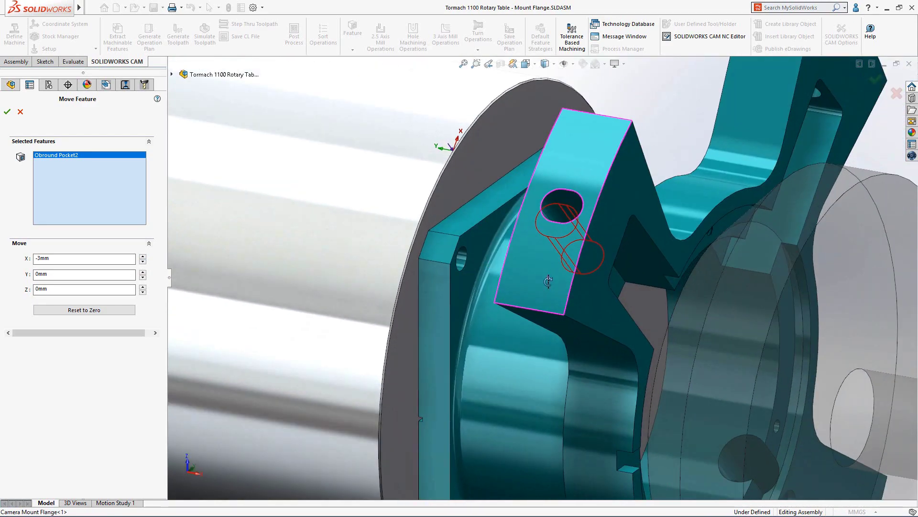
double_click(67, 261)
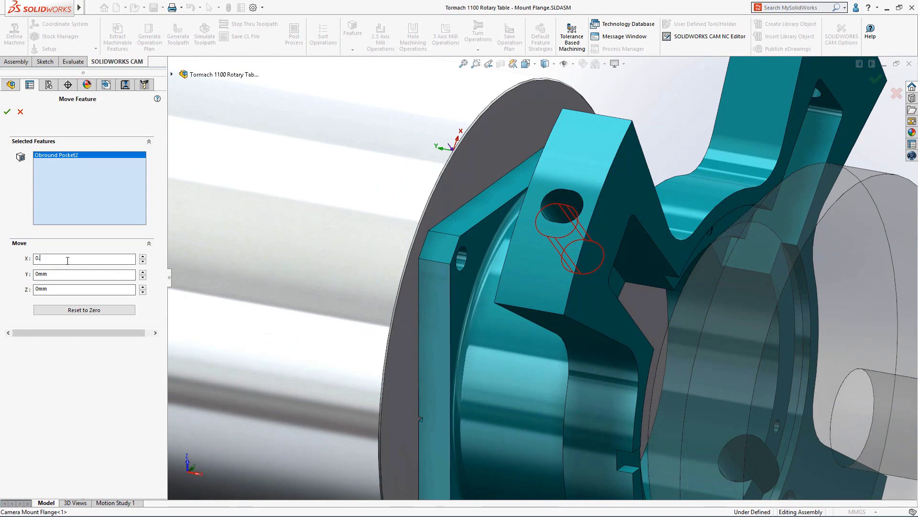
type("5")
key("Return")
left_click(13, 116)
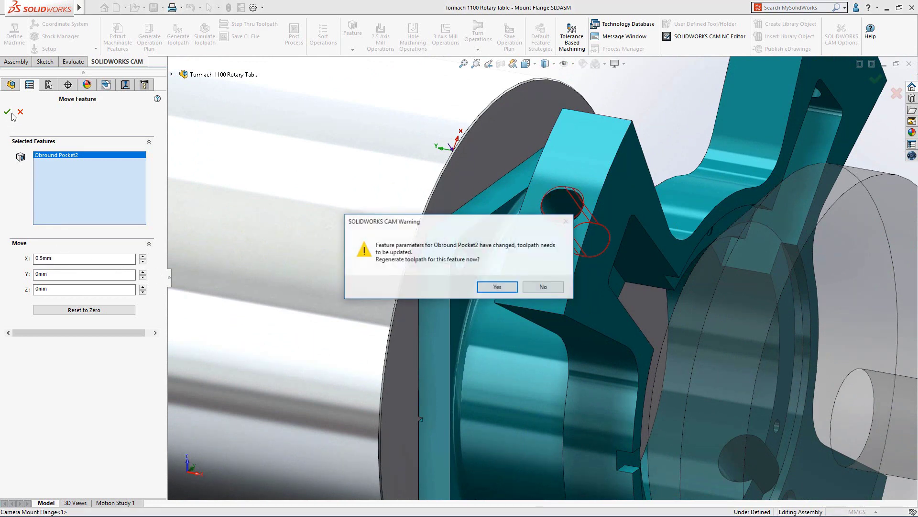
left_click(495, 287)
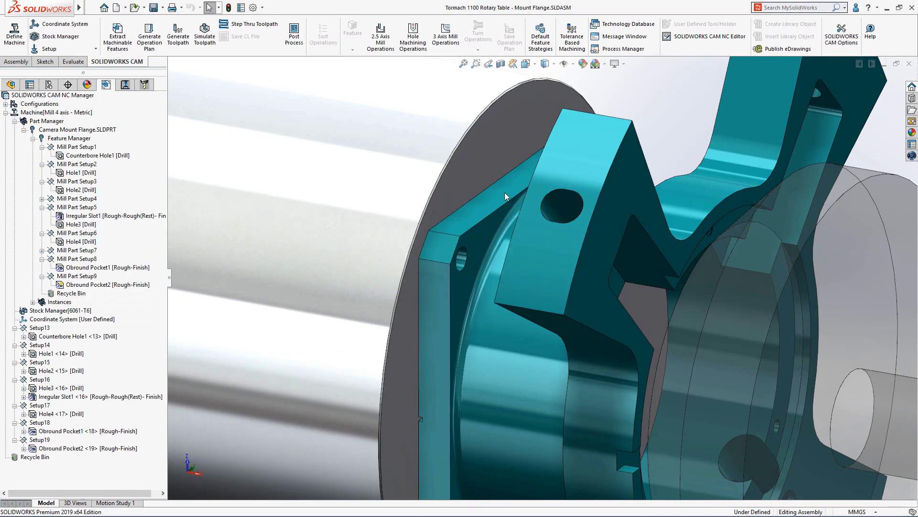
Step: Switch to a preset view of the whole rotary table setup and run the toolpath simulation
left_click(535, 65)
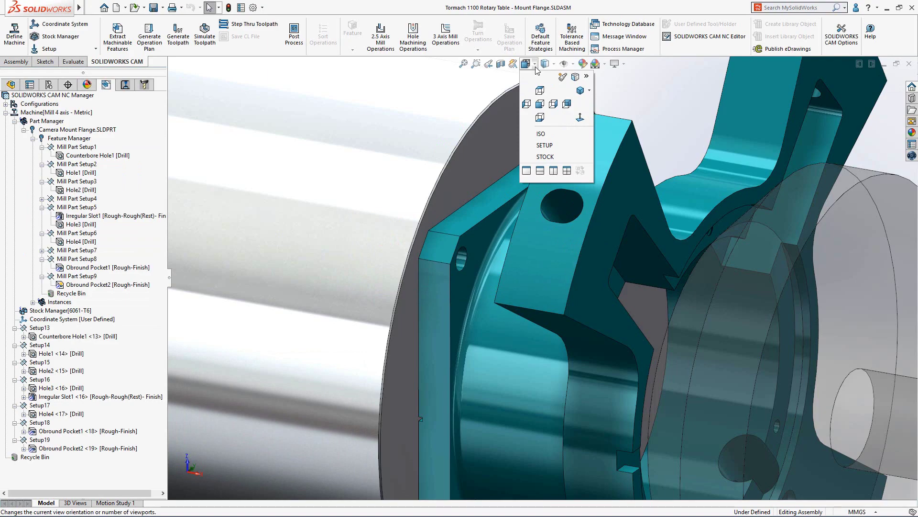
left_click(549, 159)
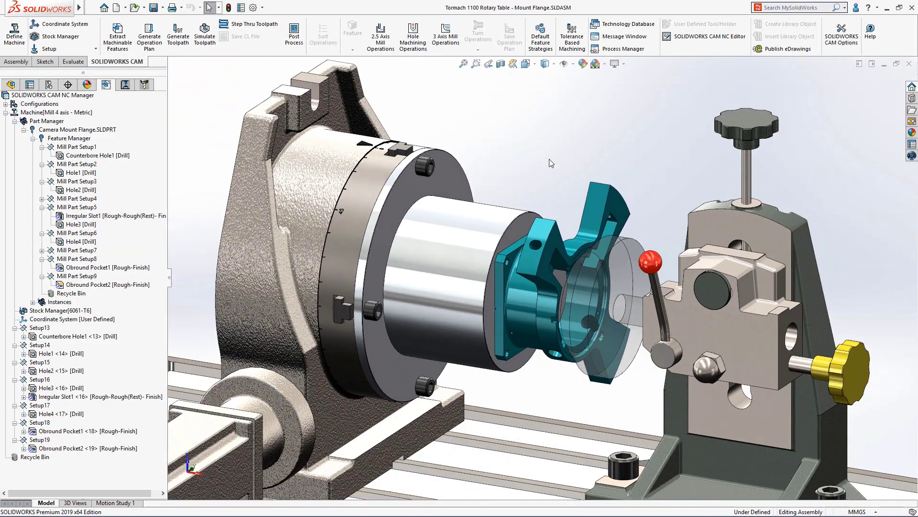
left_click(205, 33)
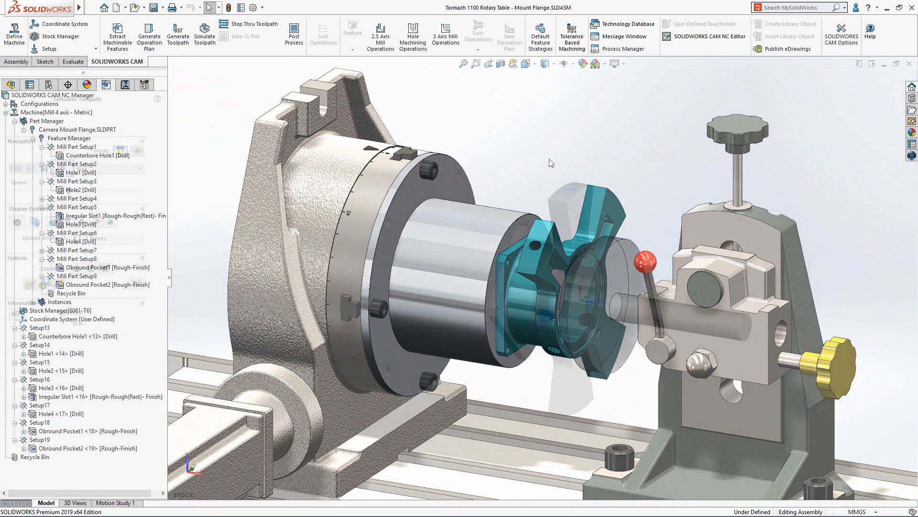
left_click(62, 169)
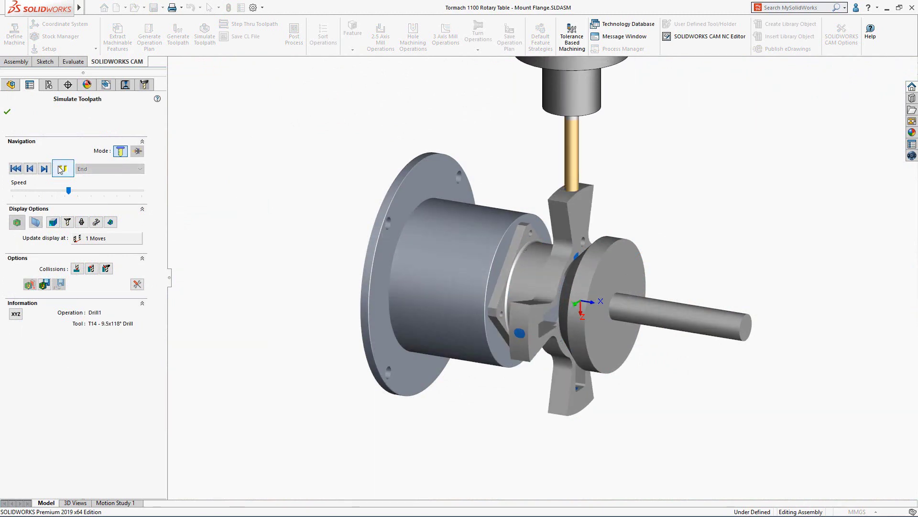